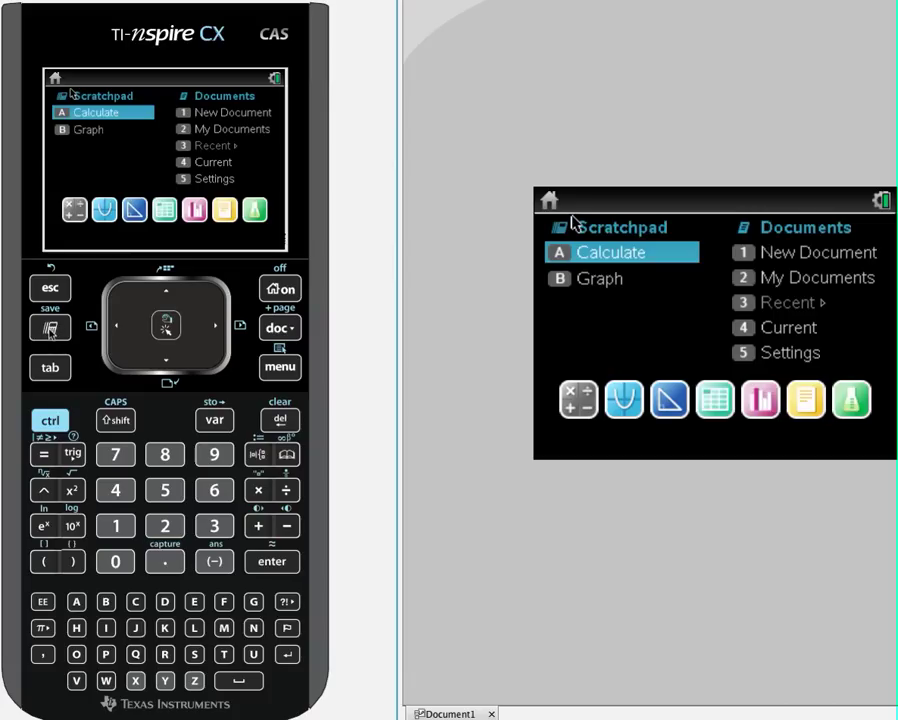
Open the Scratchpad and settle on its Graph page
{"action": "left_click", "coordinate": [50, 330]}
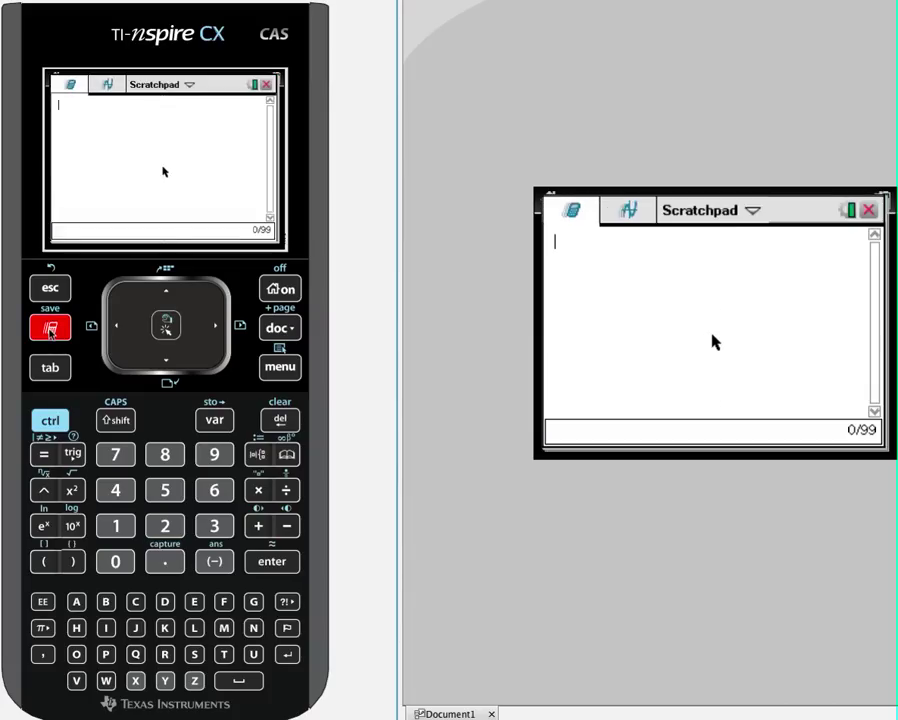
{"action": "left_click", "coordinate": [50, 330]}
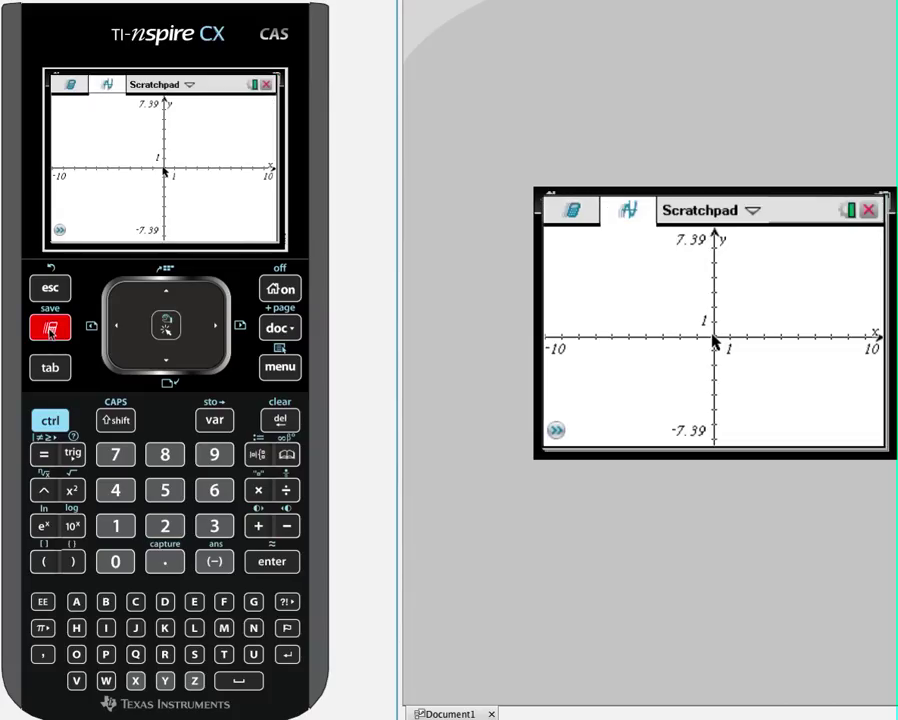
{"action": "left_click", "coordinate": [50, 330]}
{"action": "left_click", "coordinate": [50, 330]}
Enter 2x²−5x+2 on the f1(x)= line
{"action": "left_click", "coordinate": [555, 432]}
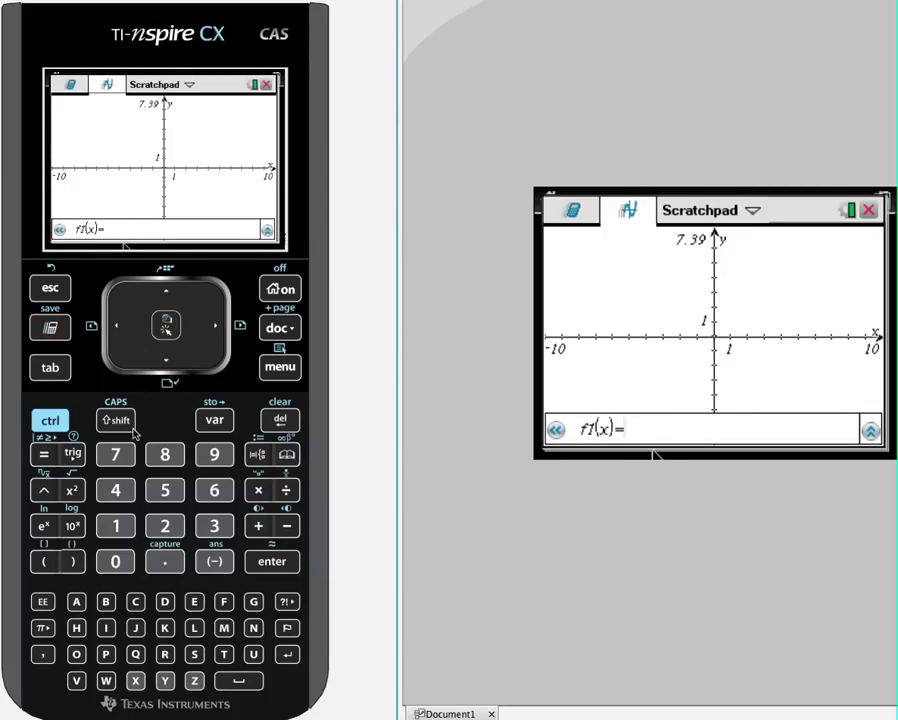
{"action": "left_click", "coordinate": [165, 527]}
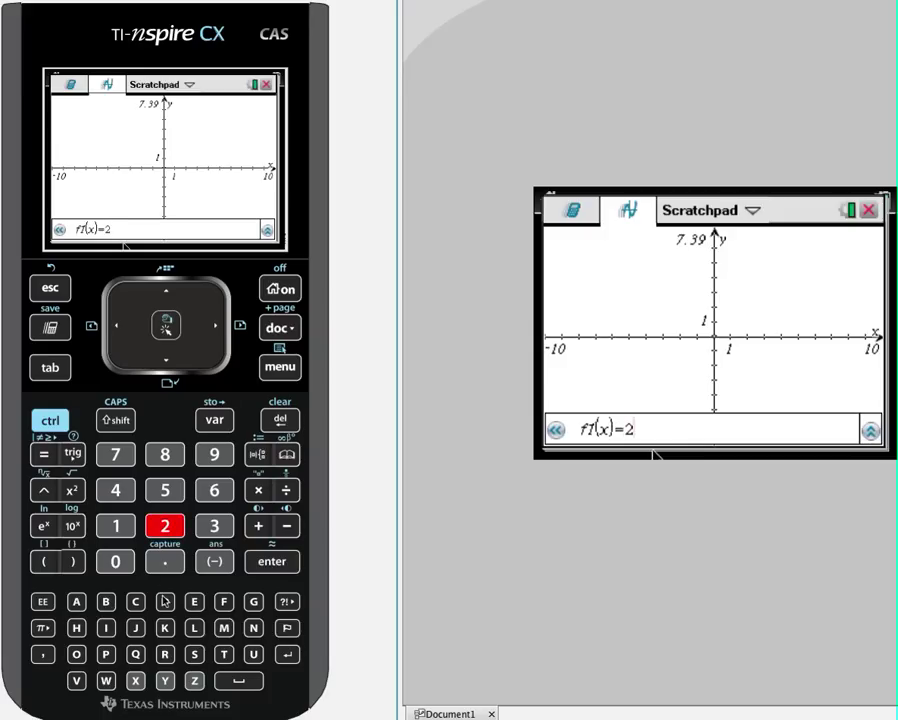
{"action": "left_click", "coordinate": [140, 680]}
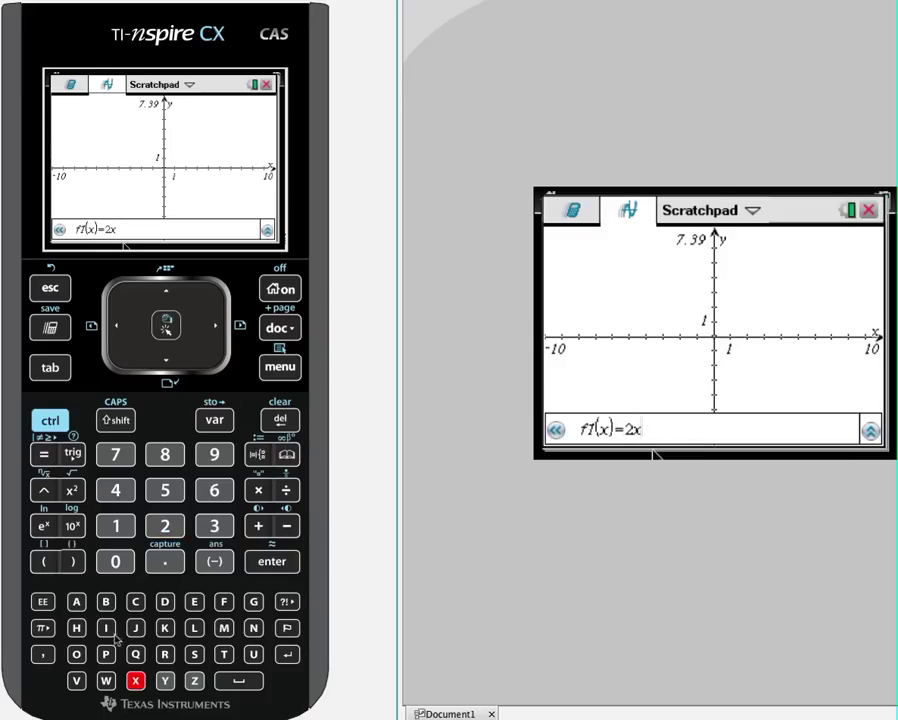
{"action": "left_click", "coordinate": [74, 491]}
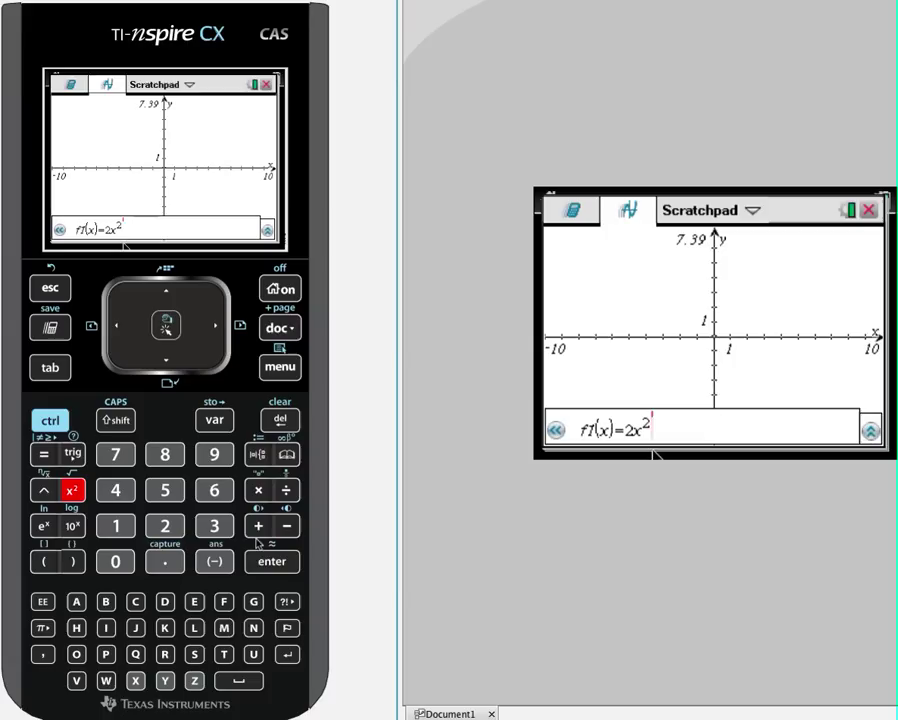
{"action": "type", "text": "-"}
{"action": "left_click", "coordinate": [170, 490]}
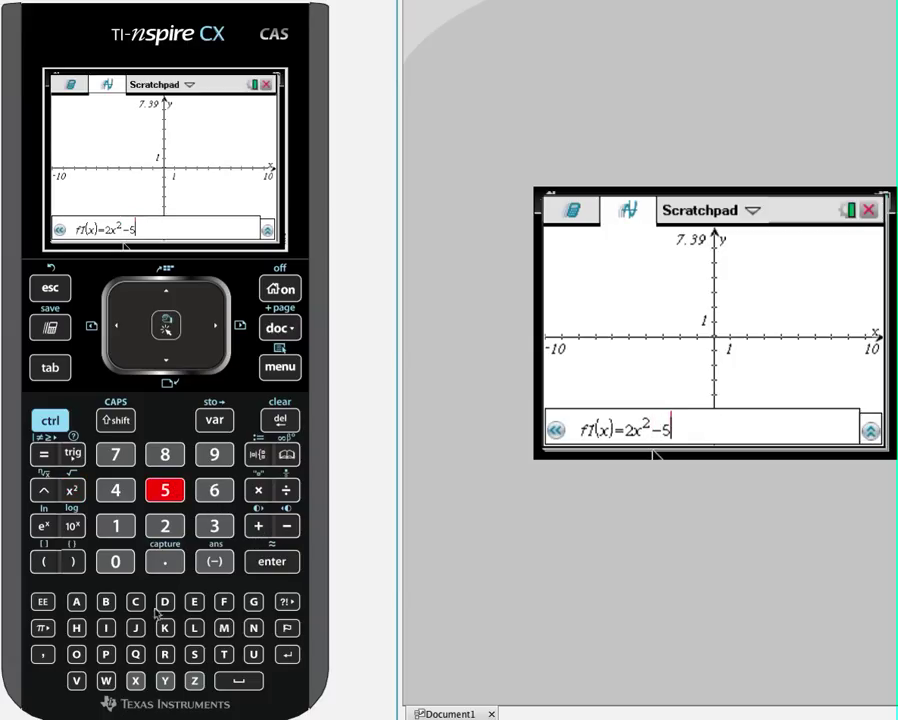
{"action": "left_click", "coordinate": [140, 683]}
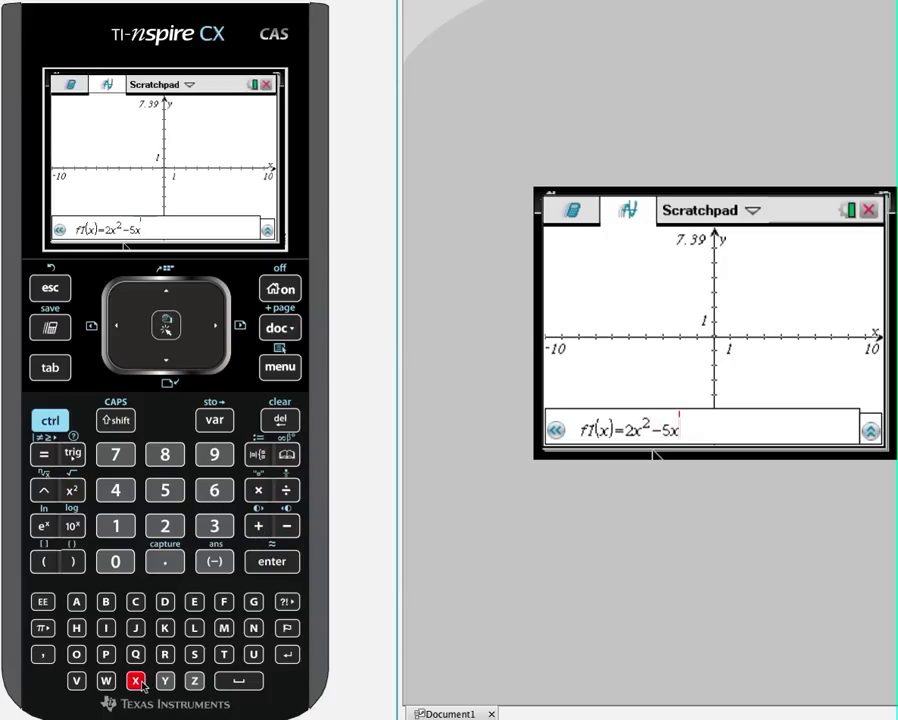
{"action": "left_click", "coordinate": [258, 526]}
{"action": "left_click", "coordinate": [179, 528]}
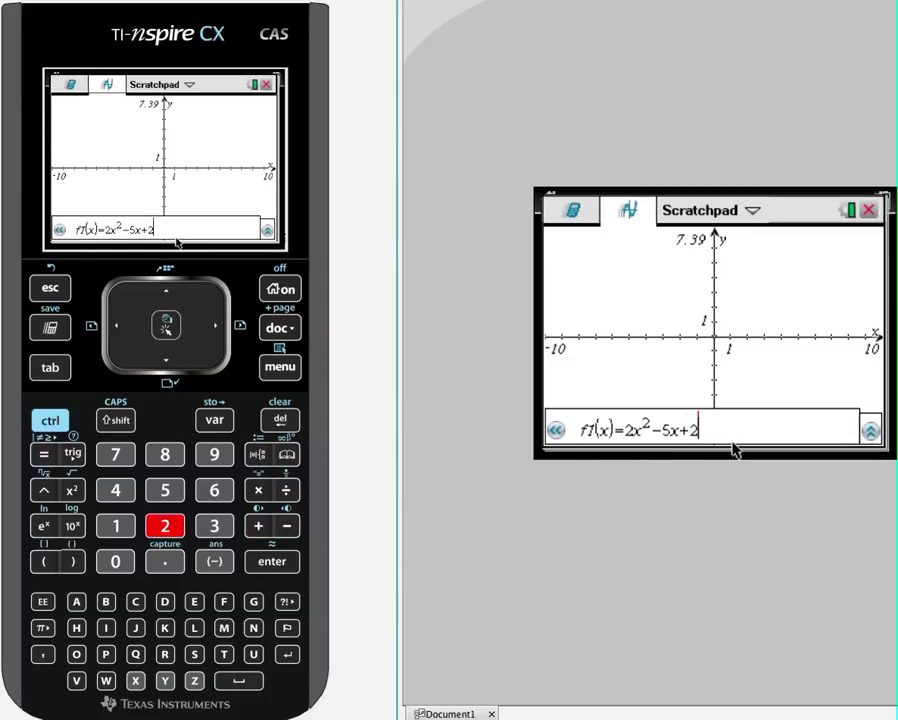
Graph the parabola f1 and bring up the graph menu for Analyze Graph
{"action": "left_click", "coordinate": [273, 565]}
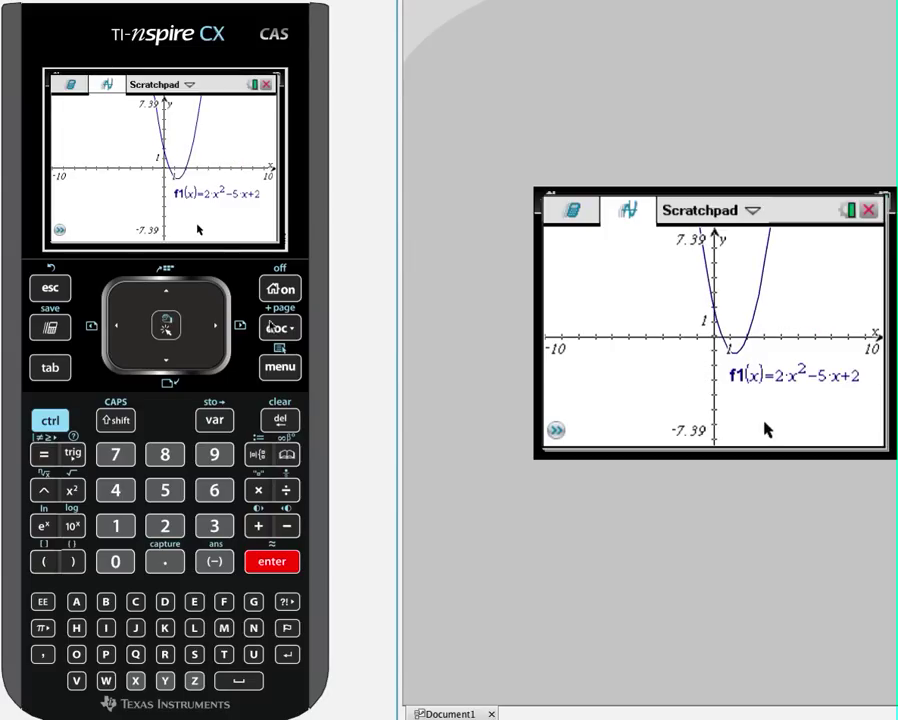
{"action": "key", "text": "ctrl+m"}
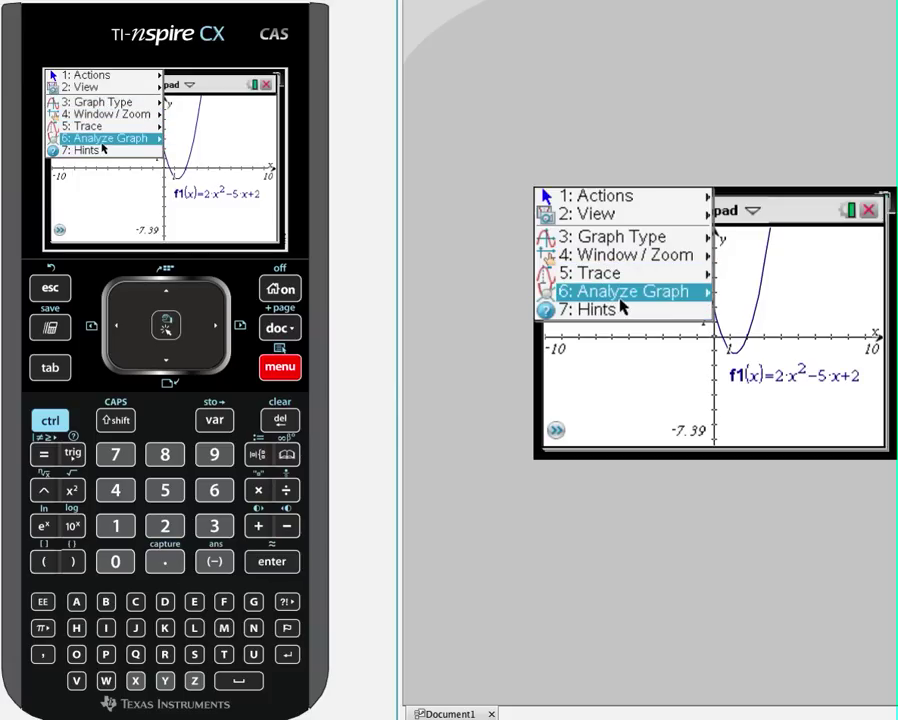
{"action": "mouse_move", "coordinate": [630, 291]}
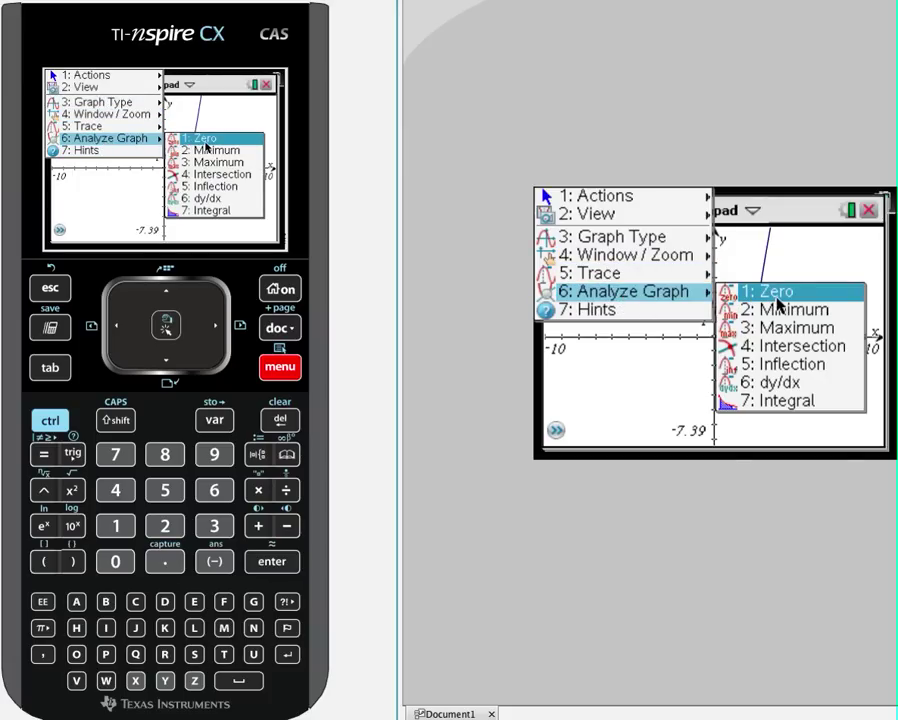
Mark the zero at (0.5, 0) with bounds around x=0.5, moving its label left of the y-axis
{"action": "left_click", "coordinate": [777, 297]}
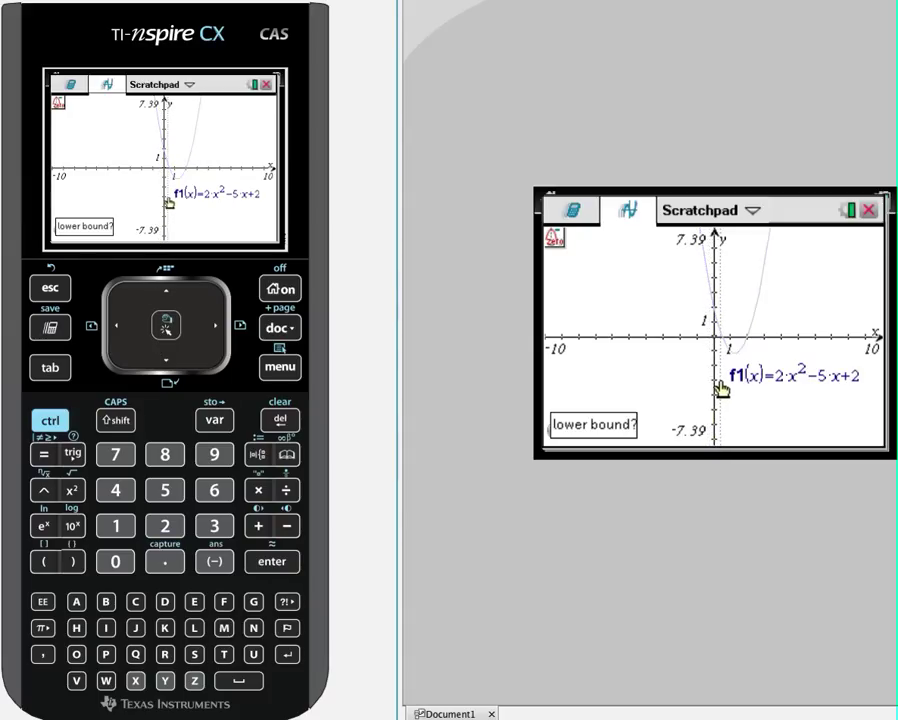
{"action": "left_click", "coordinate": [709, 393]}
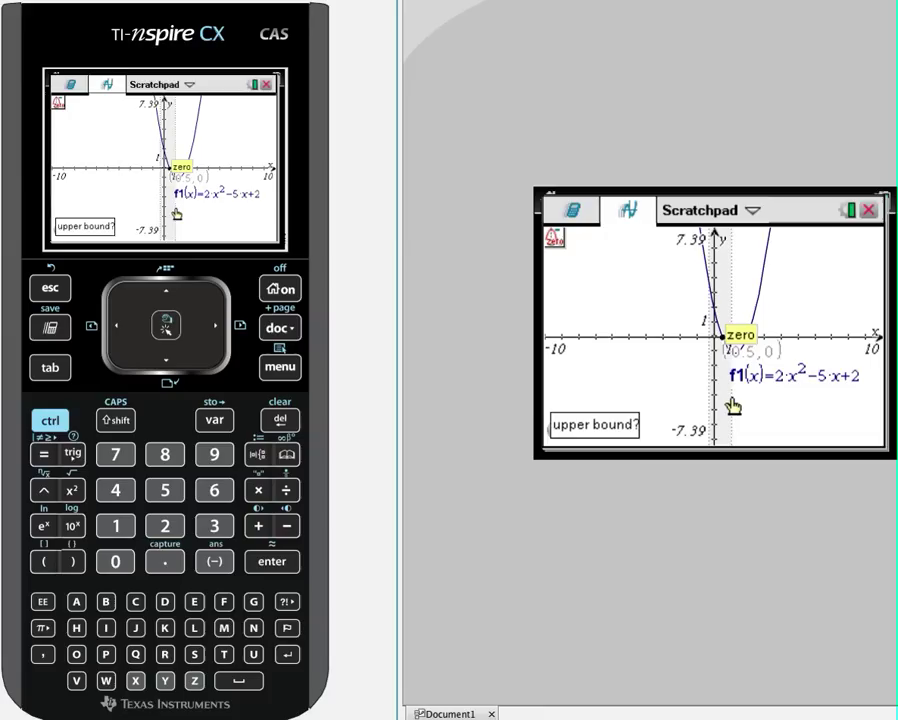
{"action": "left_click", "coordinate": [733, 405]}
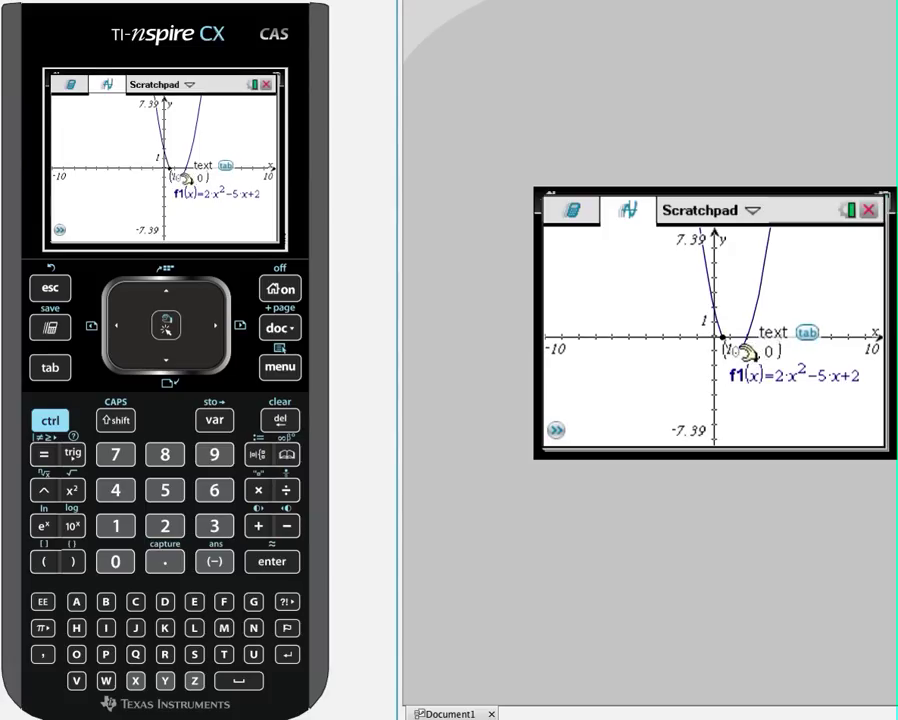
{"action": "left_click_drag", "start_coordinate": [752, 350], "coordinate": [684, 357]}
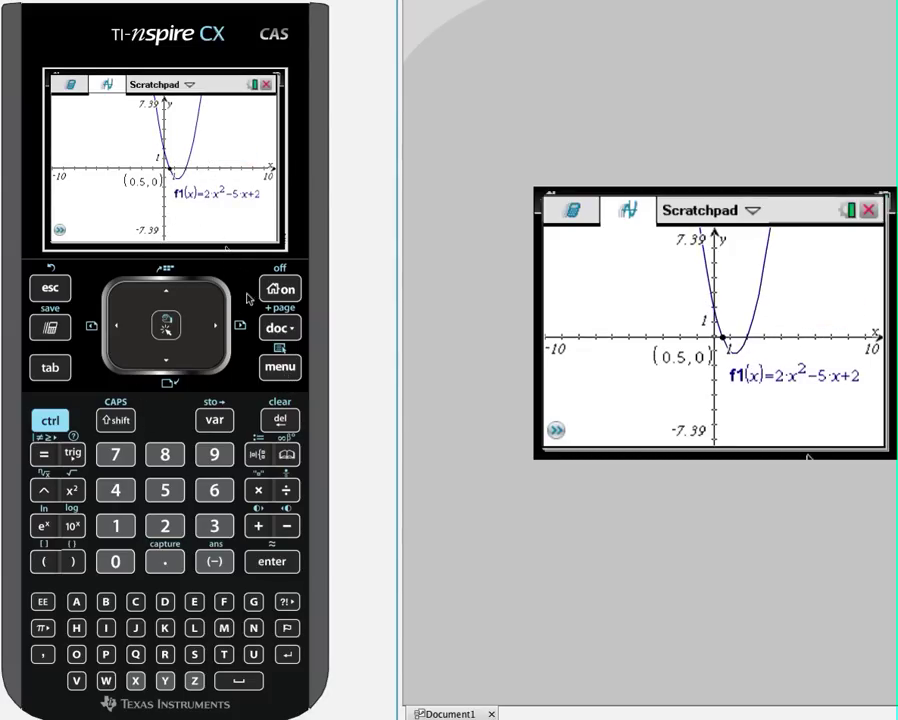
Mark the second zero at (2, 0) via Analyze Graph > Zero with bounds around x=2
{"action": "left_click", "coordinate": [280, 368]}
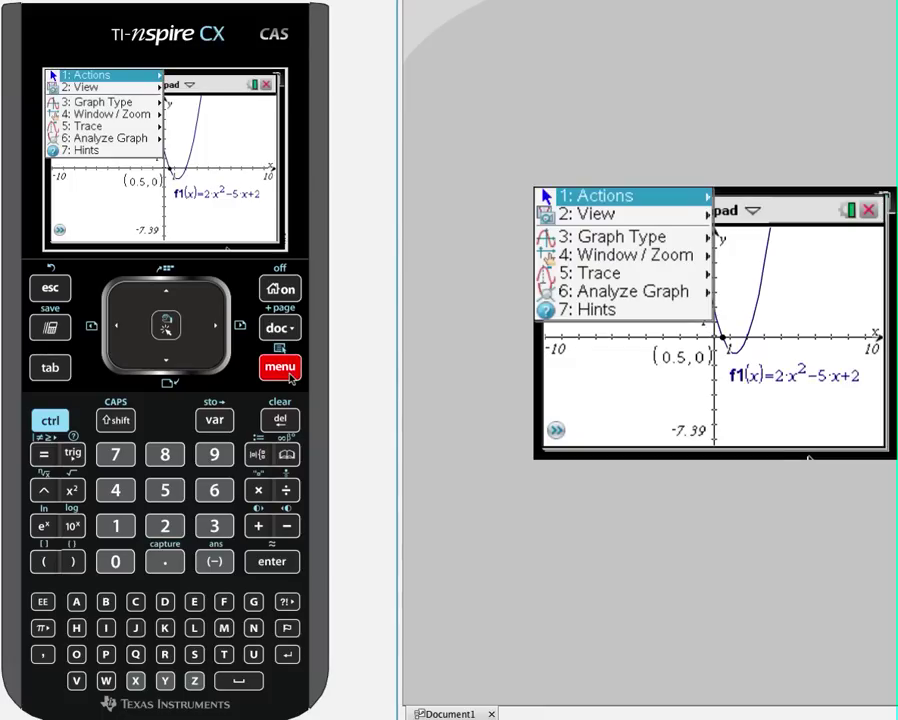
{"action": "left_click", "coordinate": [130, 148]}
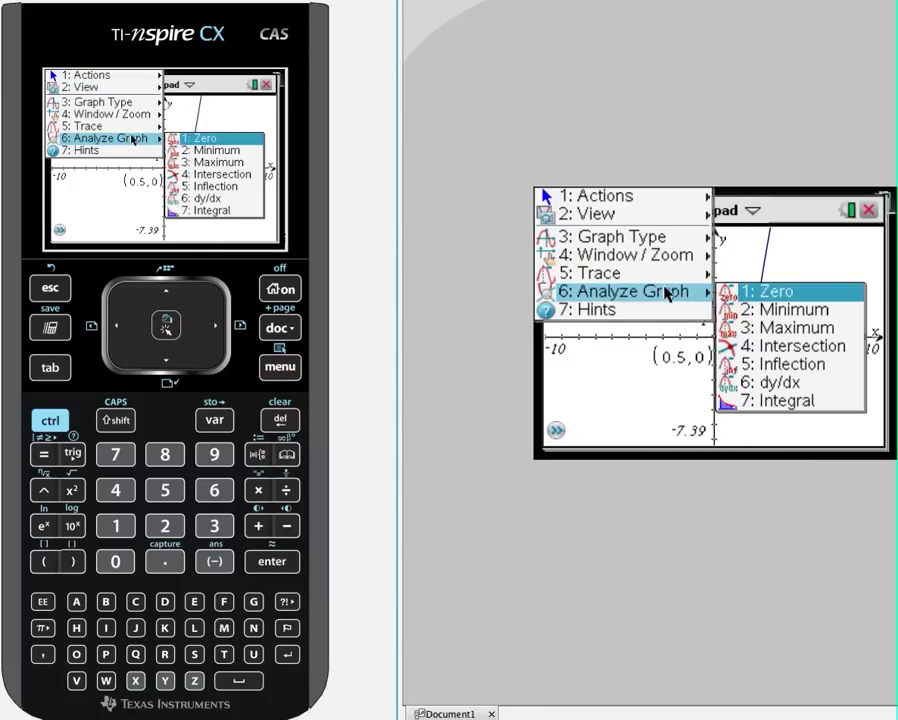
{"action": "left_click", "coordinate": [215, 144]}
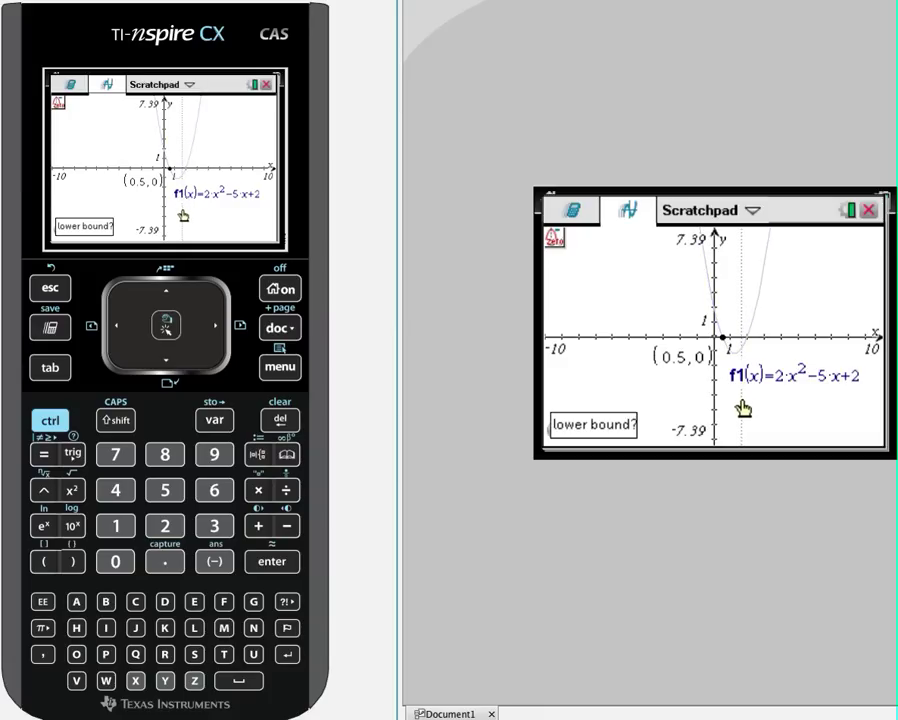
{"action": "left_click", "coordinate": [743, 408]}
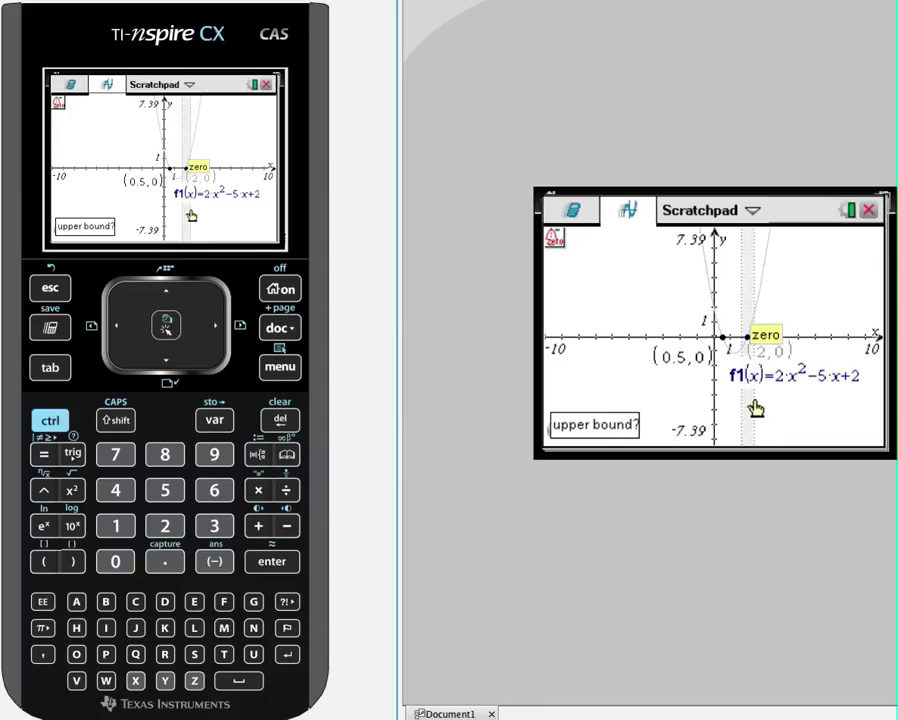
{"action": "left_click", "coordinate": [759, 408]}
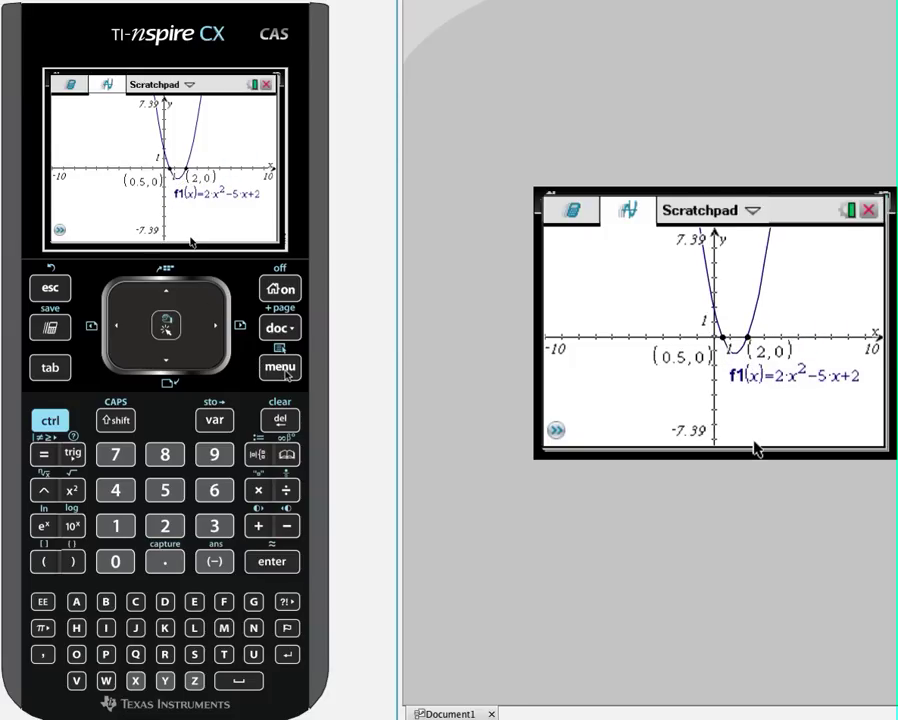
Open the graph menu and dismiss it without choosing a tool
{"action": "key", "text": "ctrl+m"}
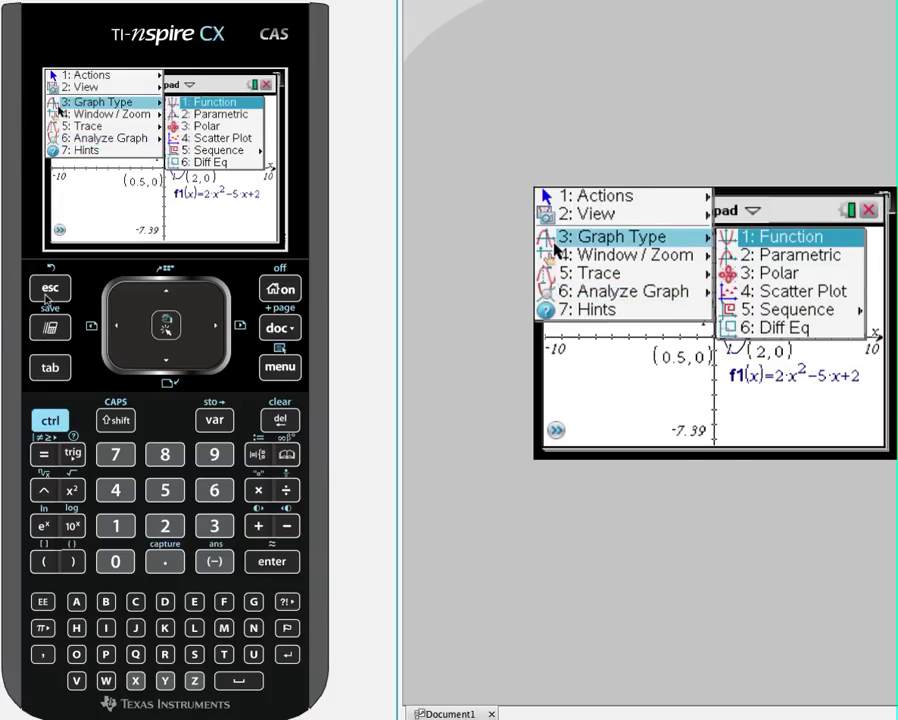
{"action": "key", "text": "Escape"}
{"action": "key", "text": "Escape"}
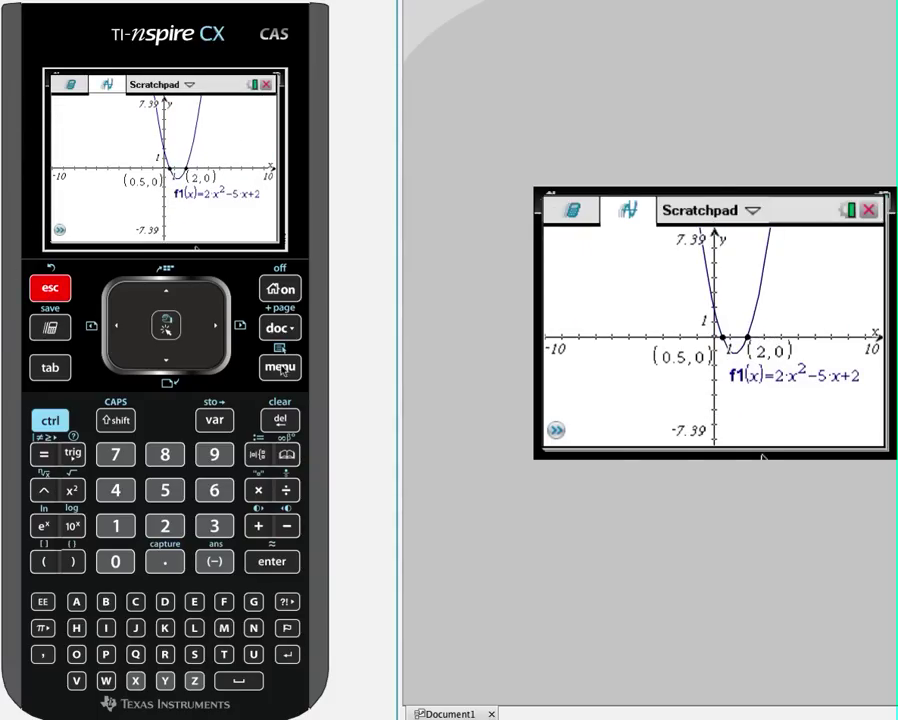
Mark the minimum at (1.25, −1.13) and move its label below the f1 equation
{"action": "left_click", "coordinate": [285, 375]}
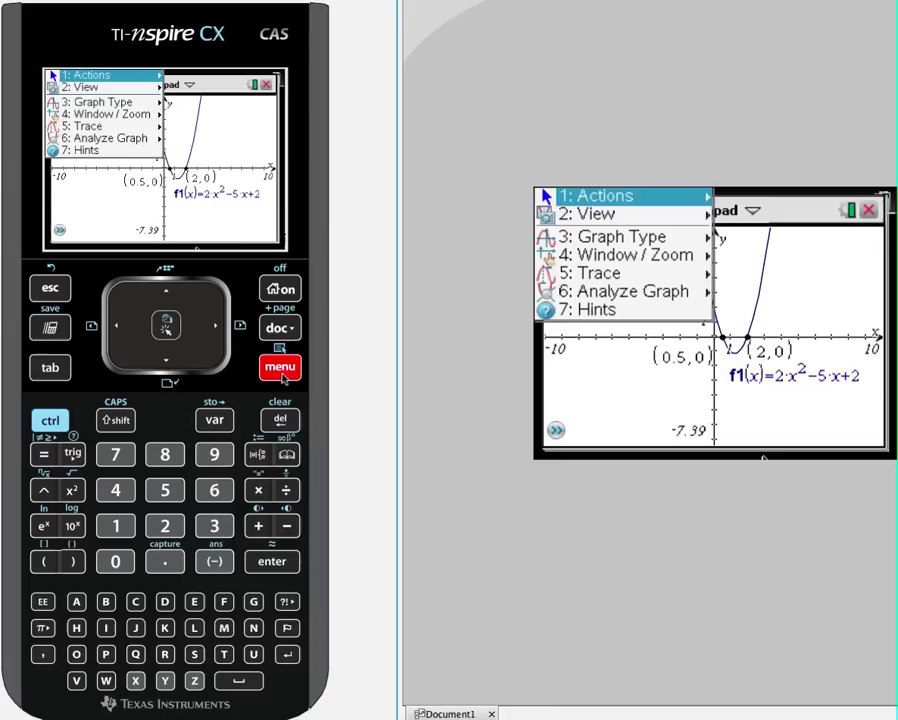
{"action": "mouse_move", "coordinate": [624, 291]}
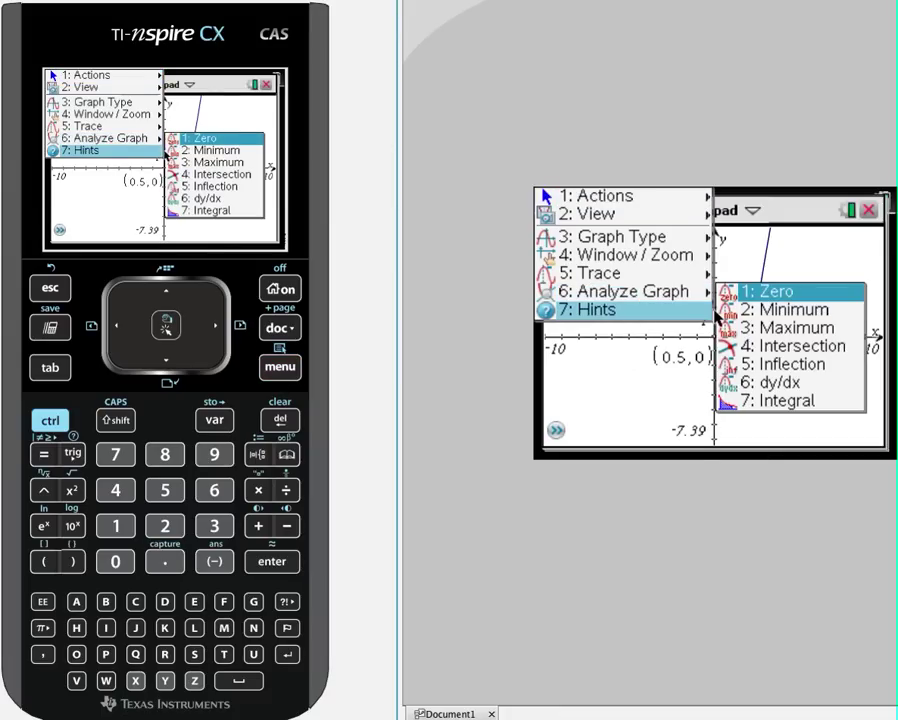
{"action": "left_click", "coordinate": [821, 313]}
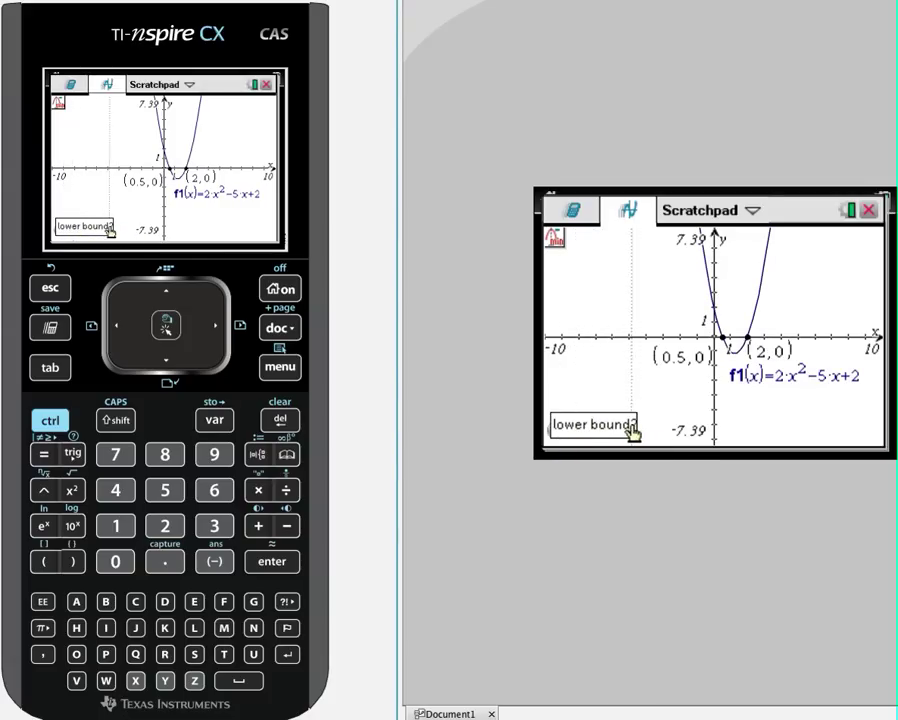
{"action": "left_click", "coordinate": [726, 407]}
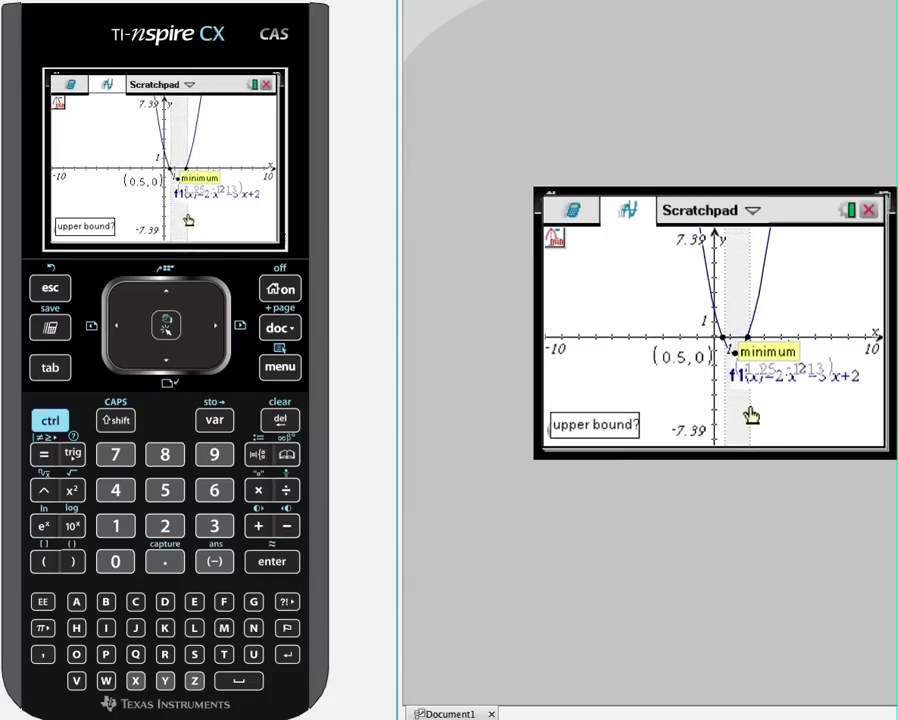
{"action": "left_click", "coordinate": [745, 424]}
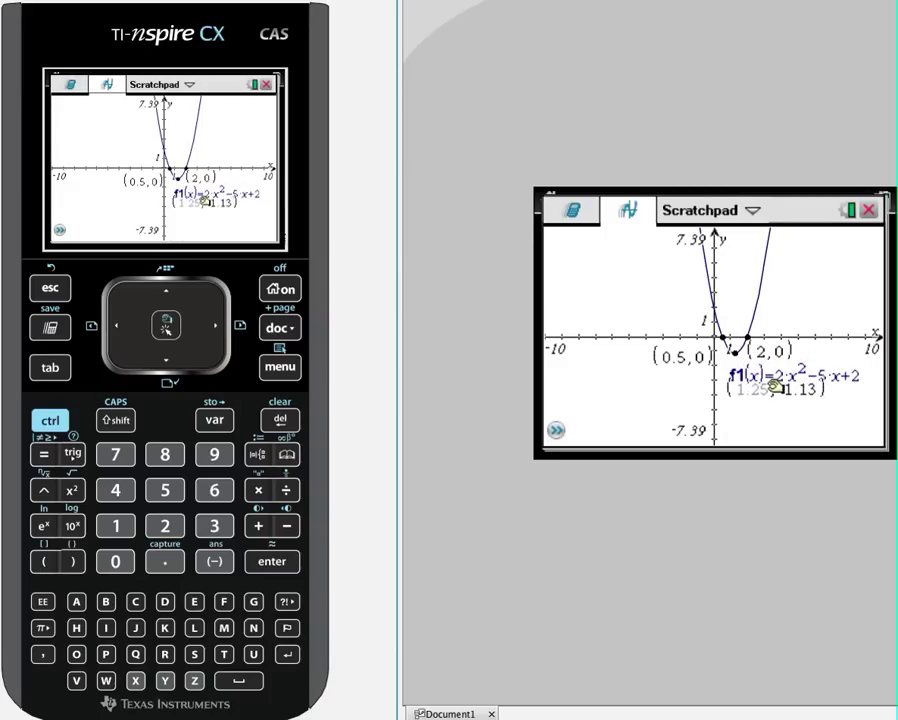
{"action": "left_click_drag", "start_coordinate": [782, 368], "coordinate": [762, 410]}
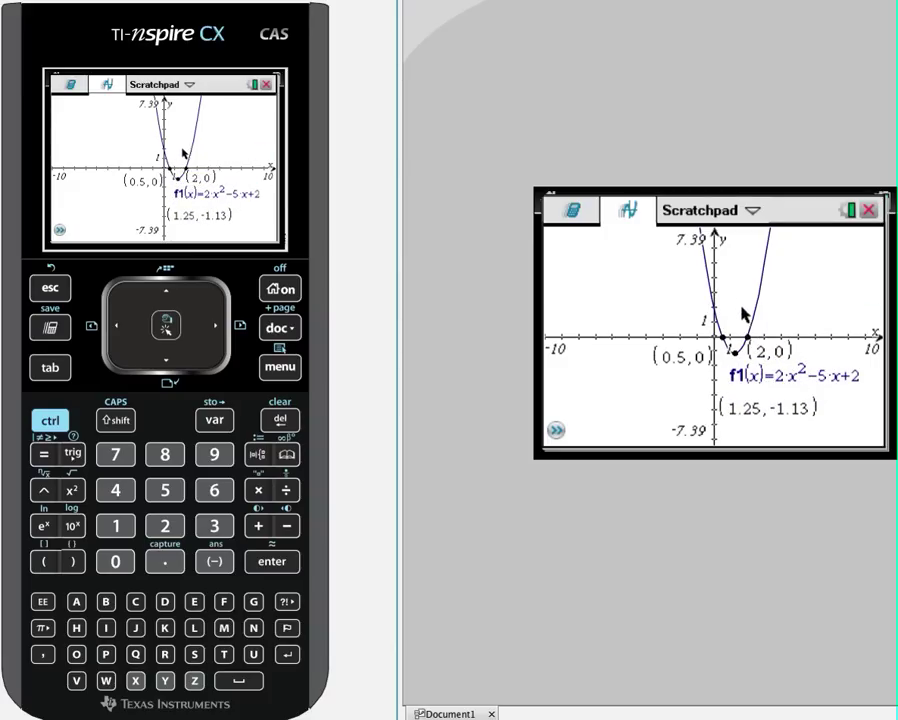
{"action": "left_click", "coordinate": [770, 333]}
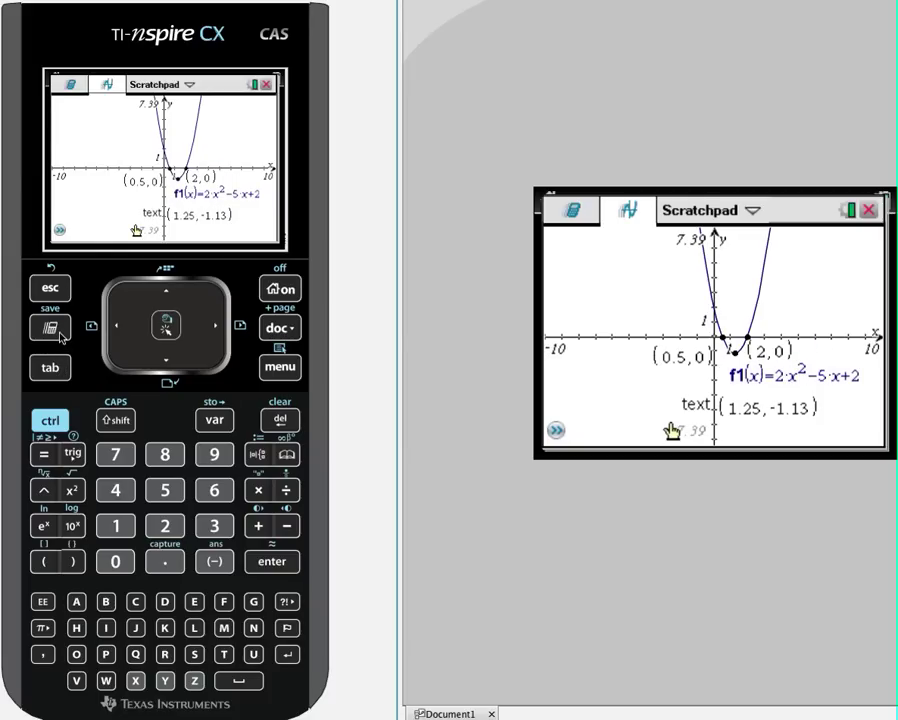
Switch to the Calculate page and insert an empty solve() from the Algebra menu
{"action": "key", "text": "ctrl+shift+s"}
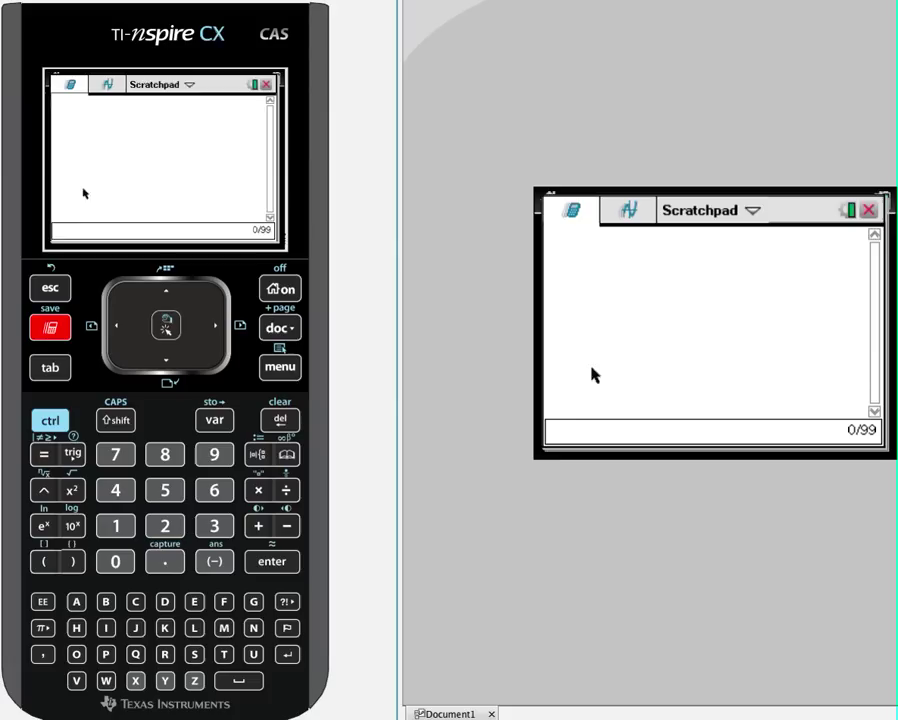
{"action": "left_click", "coordinate": [281, 368]}
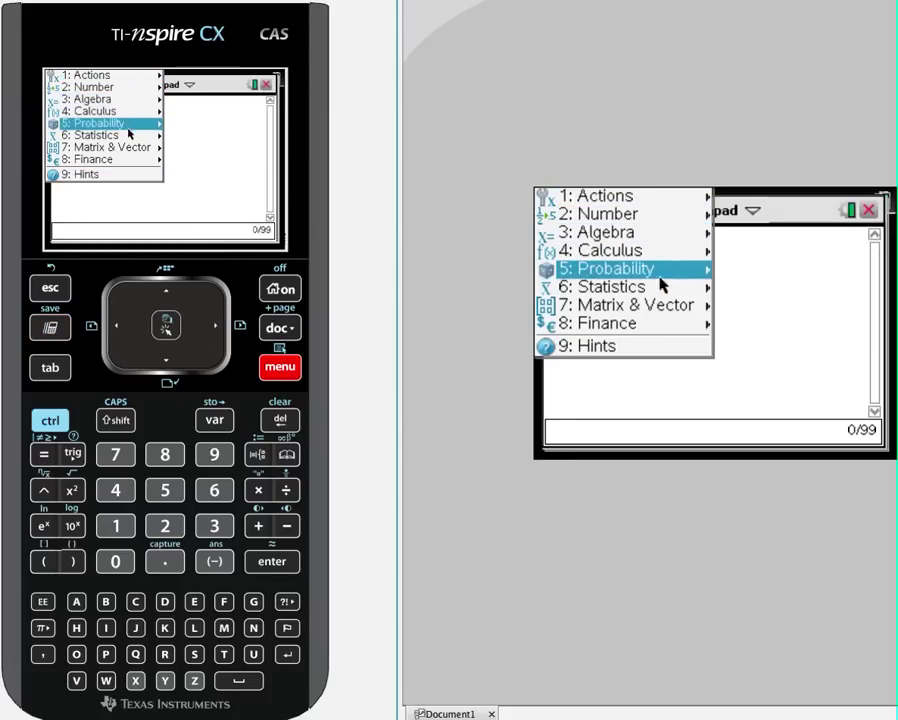
{"action": "left_click", "coordinate": [650, 233]}
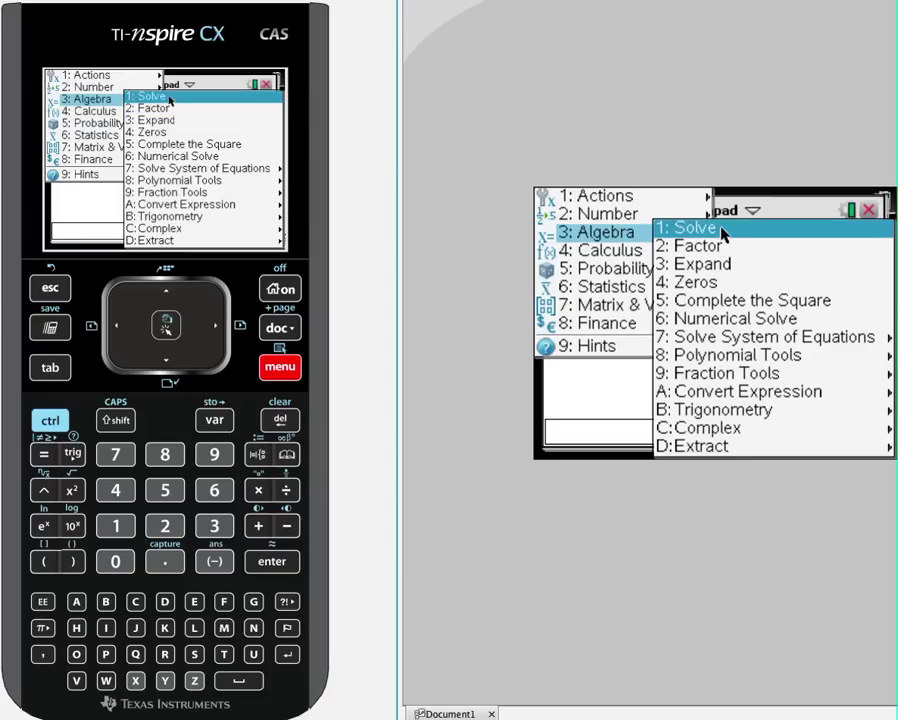
{"action": "left_click", "coordinate": [723, 234]}
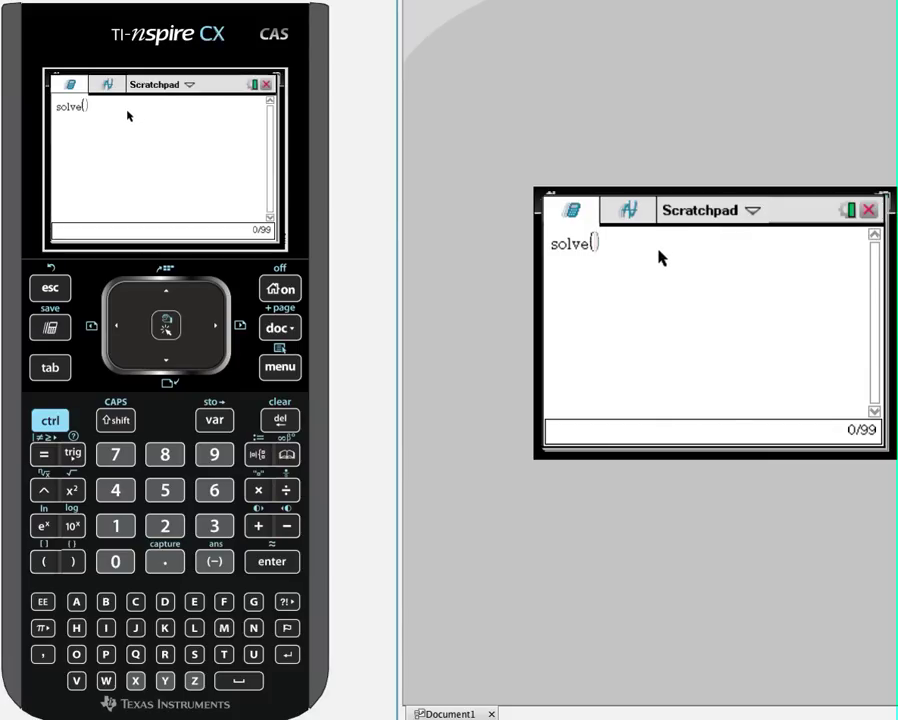
Fill in the entry as solve(2x²−5x+2=0, x)
{"action": "type", "text": "2"}
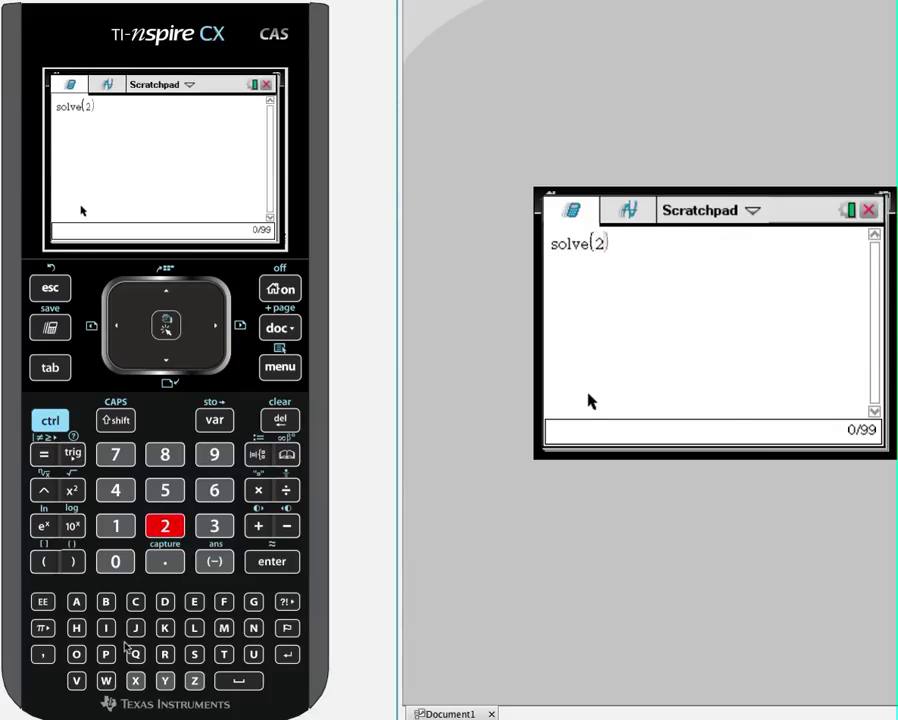
{"action": "type", "text": "x"}
{"action": "left_click", "coordinate": [72, 490]}
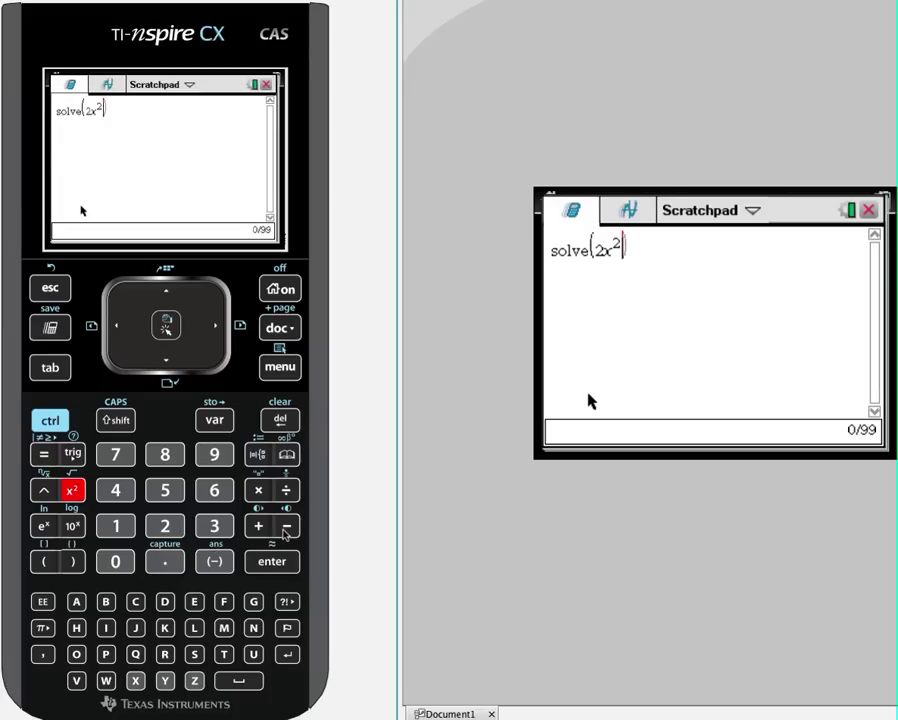
{"action": "left_click", "coordinate": [285, 528]}
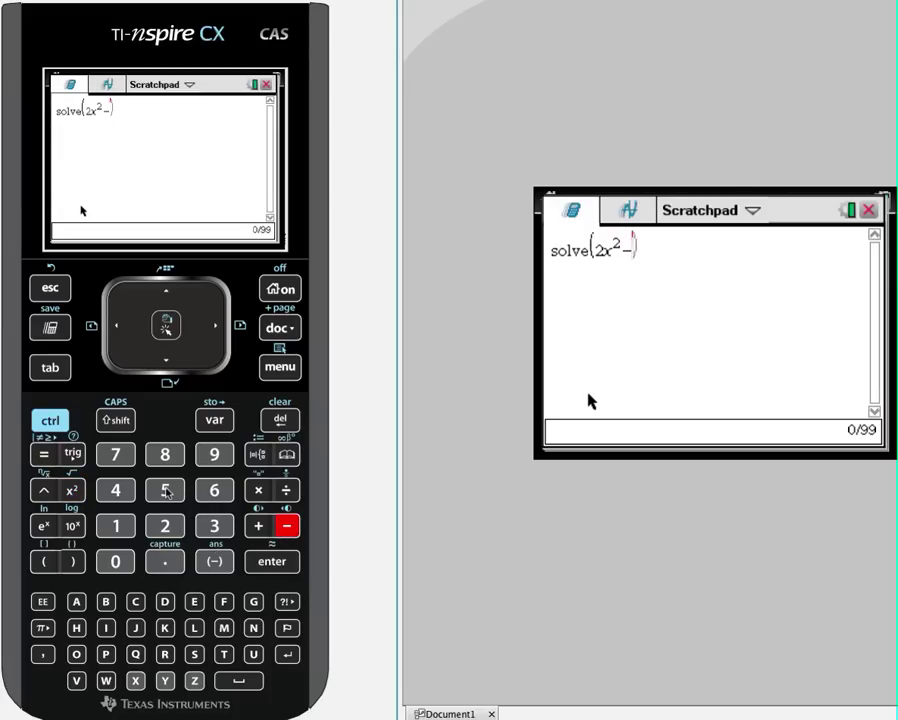
{"action": "type", "text": "5"}
{"action": "left_click", "coordinate": [137, 682]}
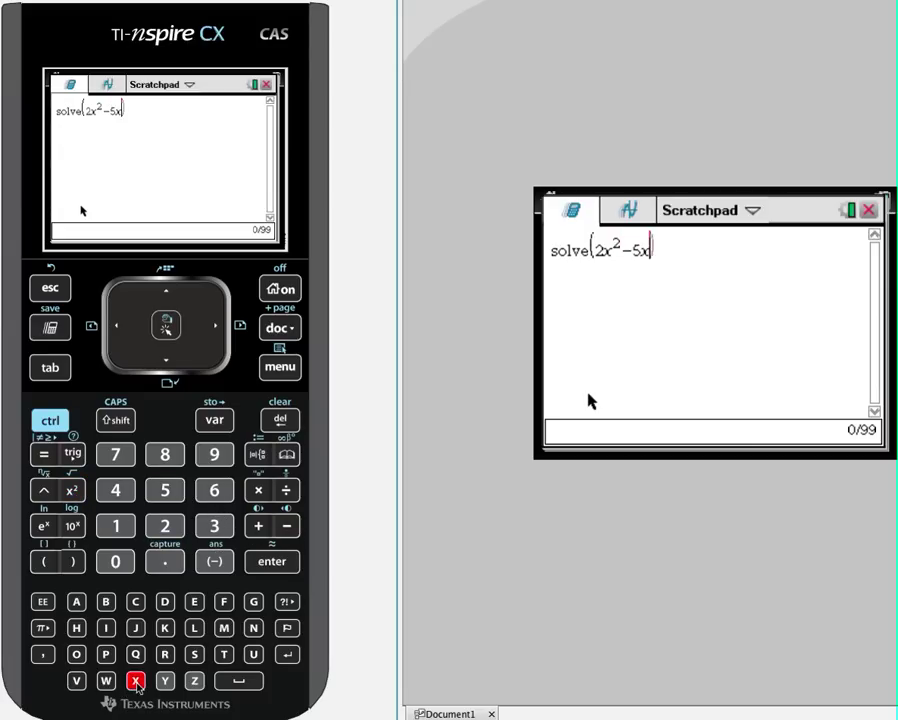
{"action": "left_click", "coordinate": [259, 530]}
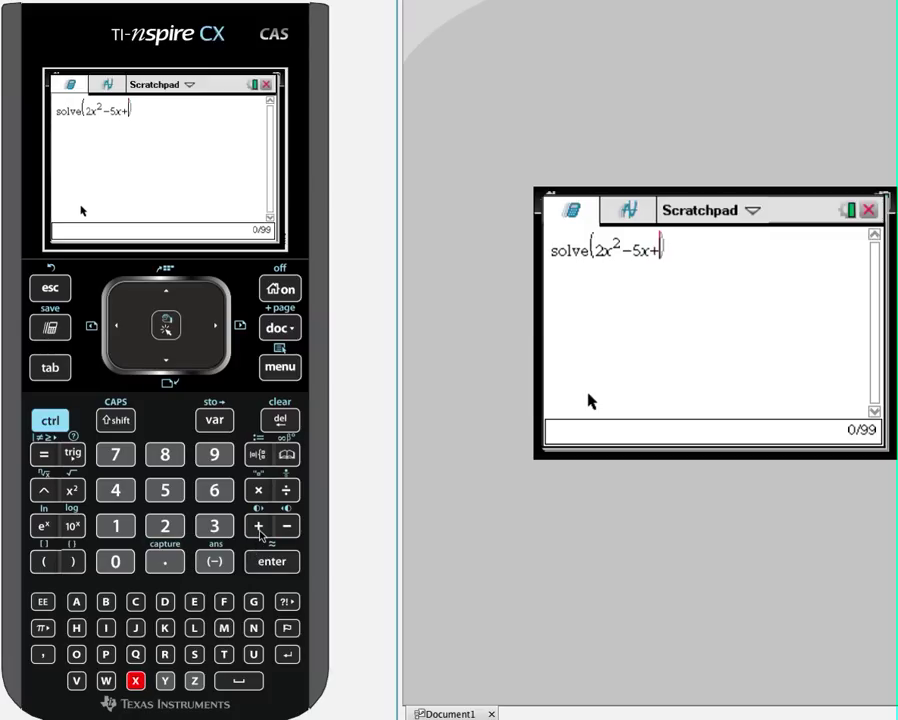
{"action": "left_click", "coordinate": [176, 535]}
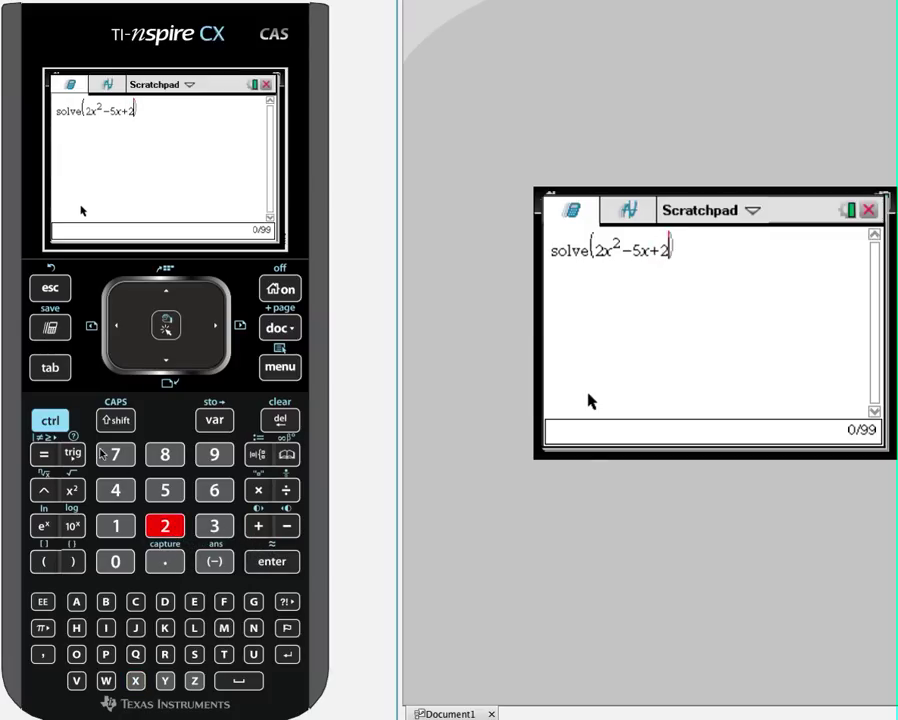
{"action": "type", "text": "="}
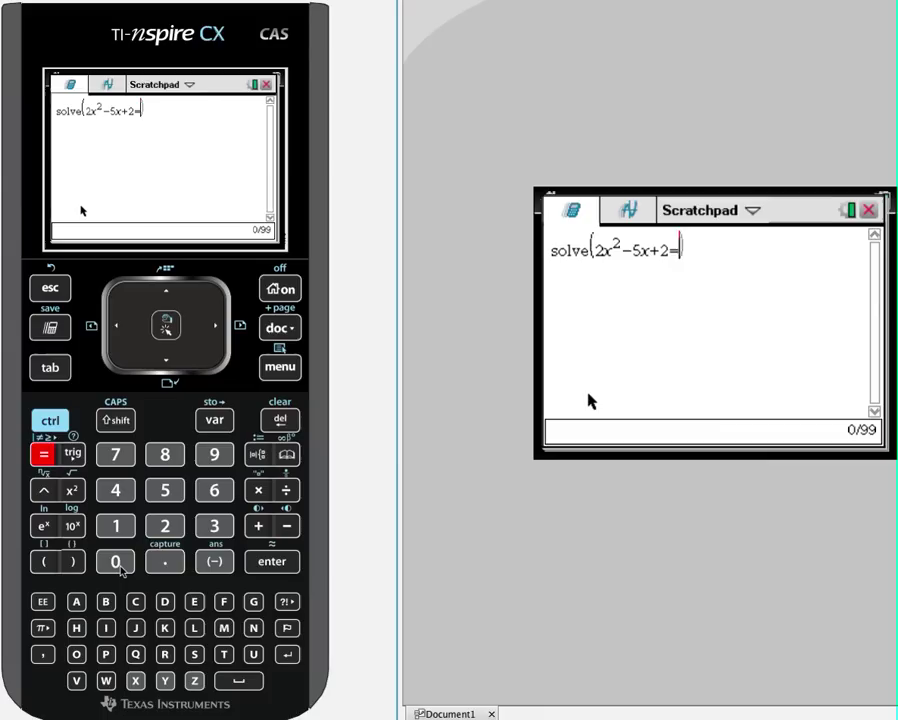
{"action": "left_click", "coordinate": [118, 563]}
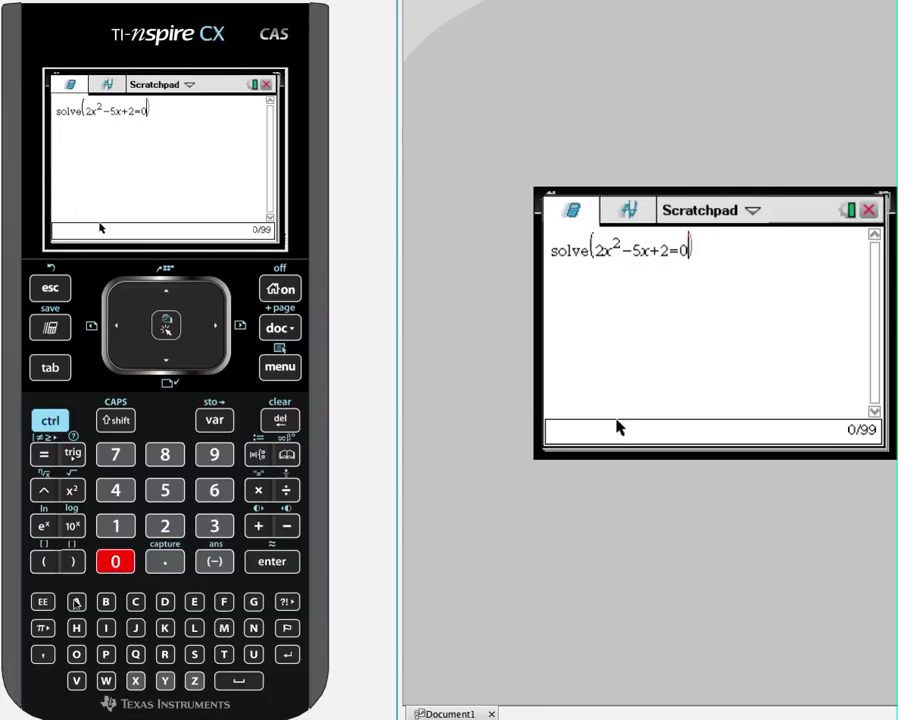
{"action": "type", "text": ","}
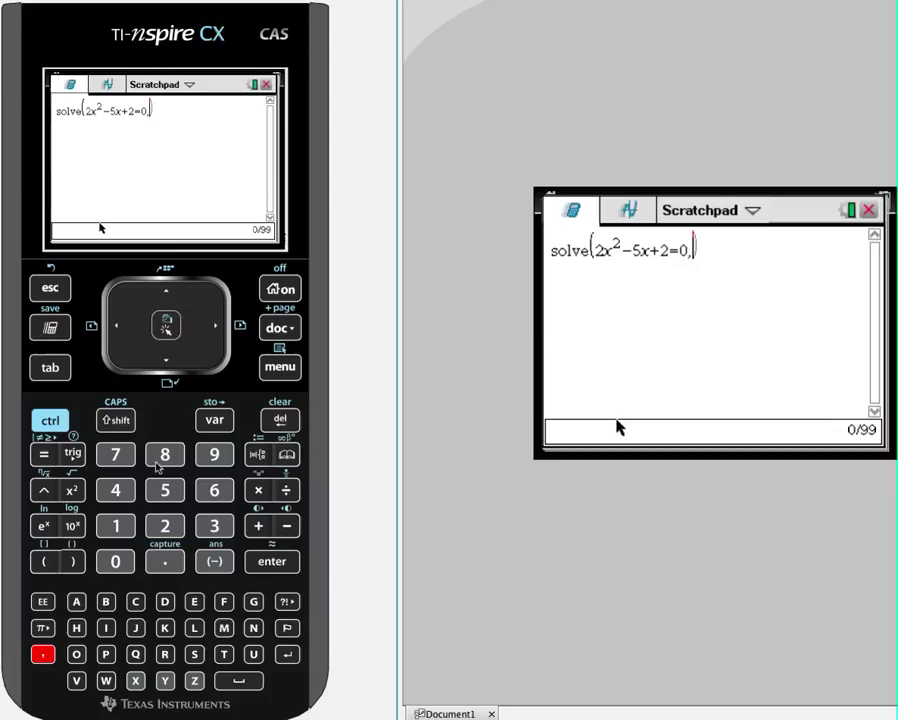
{"action": "left_click", "coordinate": [137, 682]}
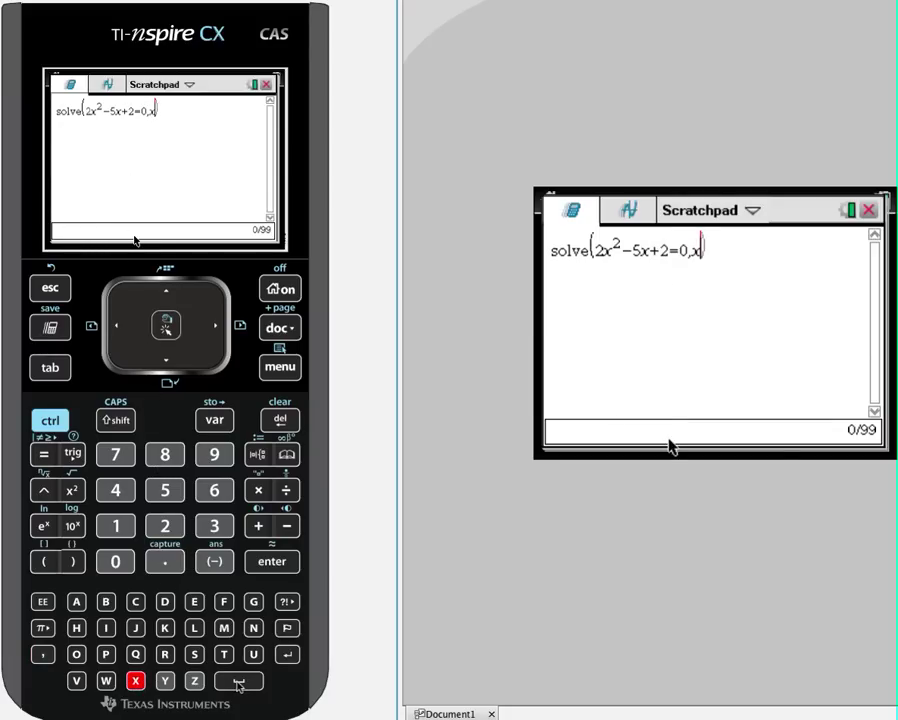
{"action": "left_click", "coordinate": [276, 566]}
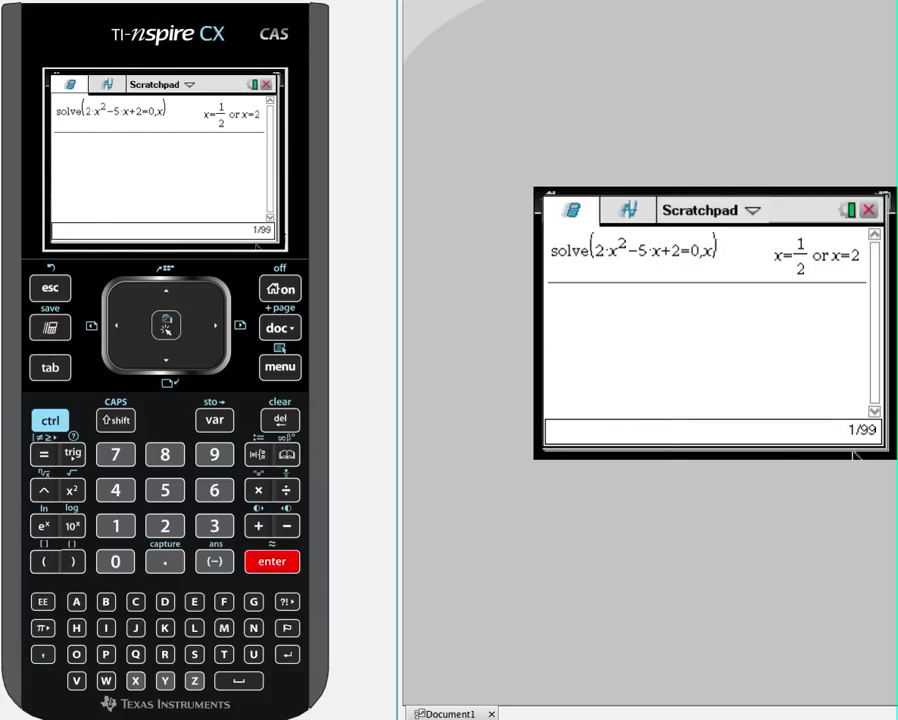